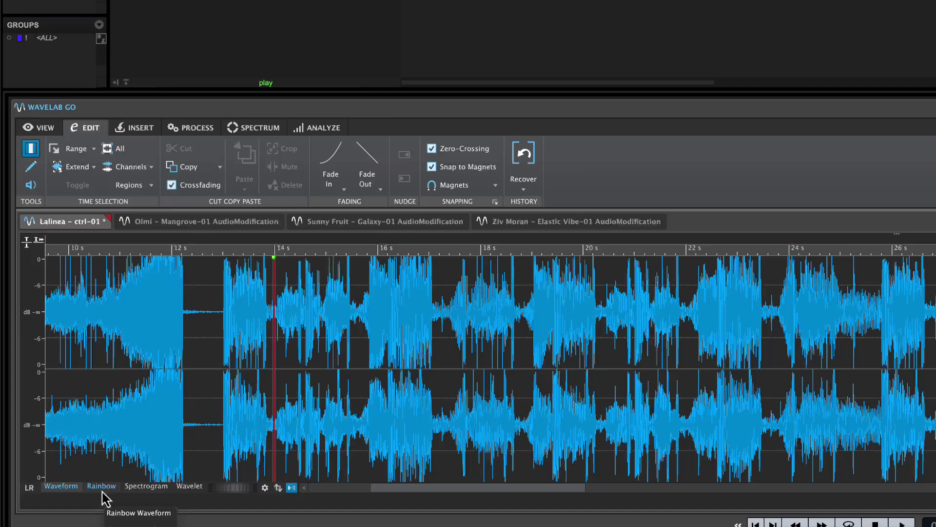
Try the rainbow waveform and spectrogram displays, then return to the plain waveform
click(104, 490)
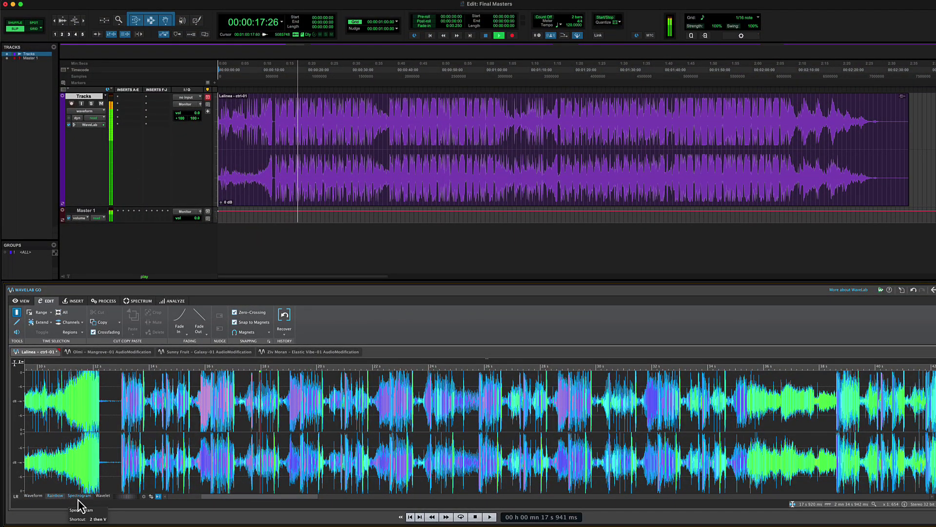
click(78, 496)
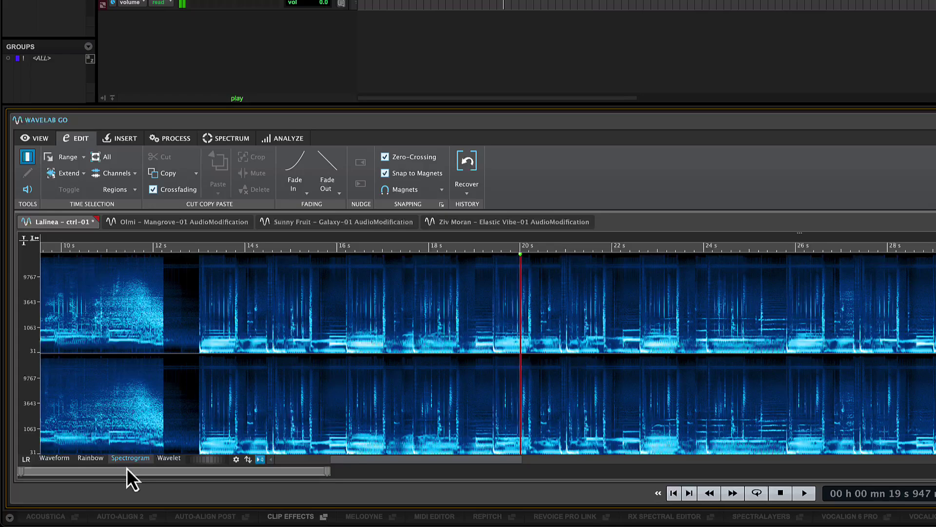
click(54, 459)
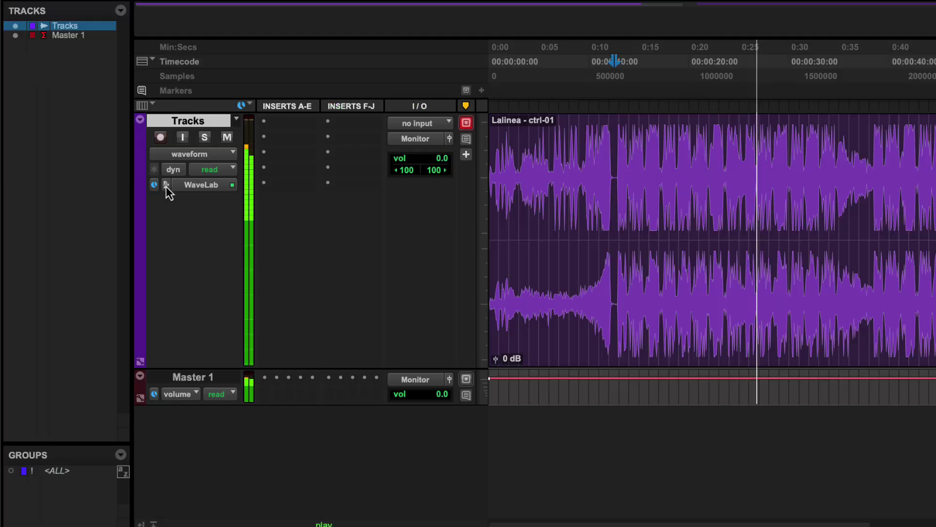
Check which ARA plugin the track uses, then deselect the Lalinea clip
click(166, 186)
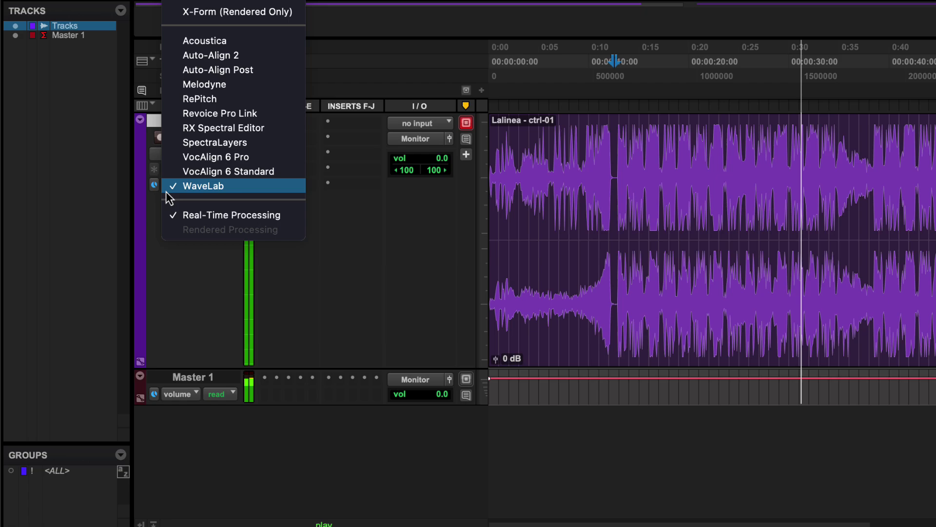
click(180, 253)
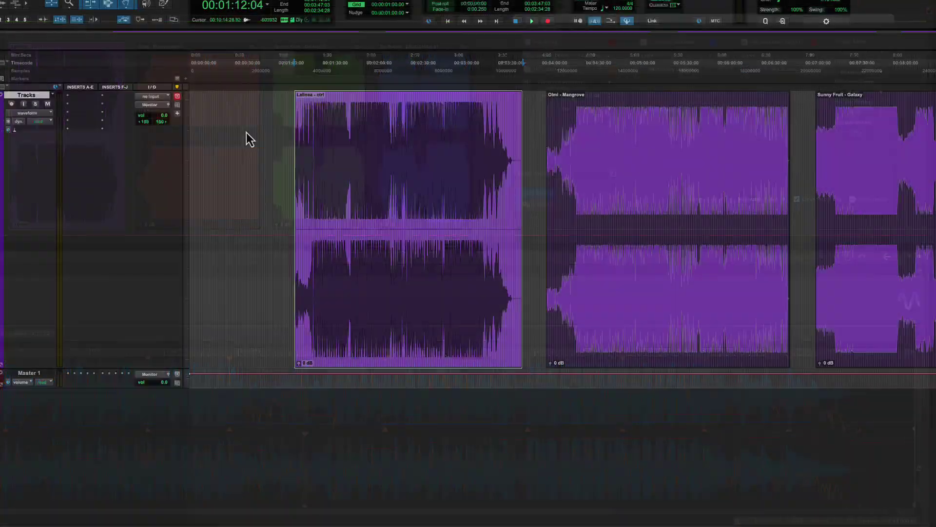
click(248, 139)
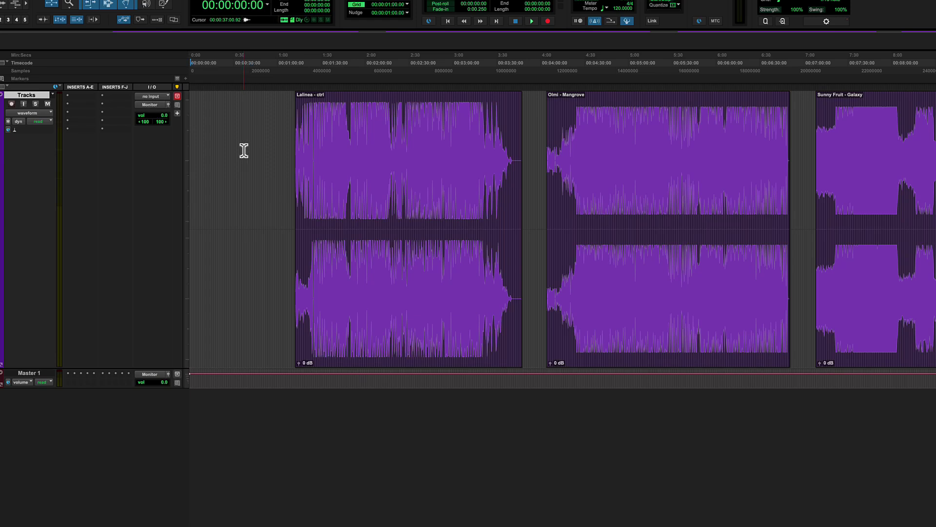
Open the Lalinea clip in the WaveLab Go editor via its WaveLab > Edit menu
click(361, 272)
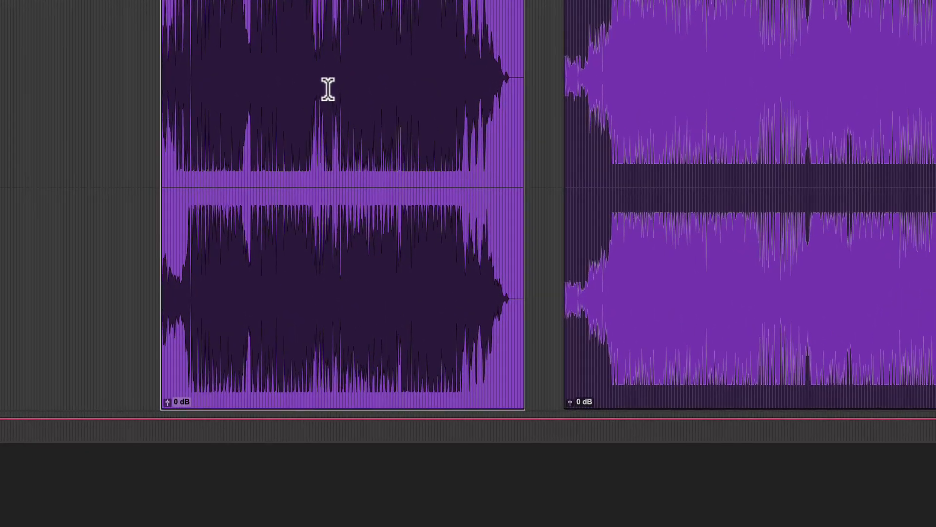
right_click(327, 89)
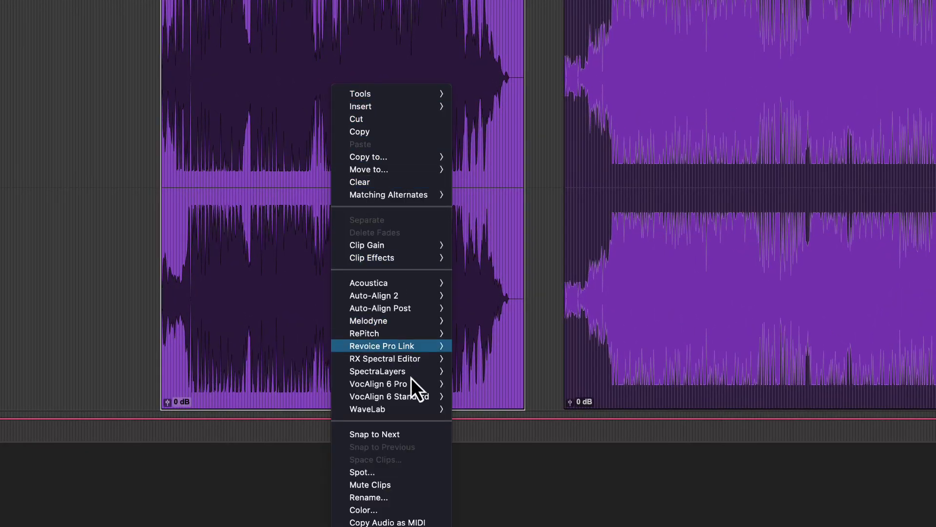
click(464, 418)
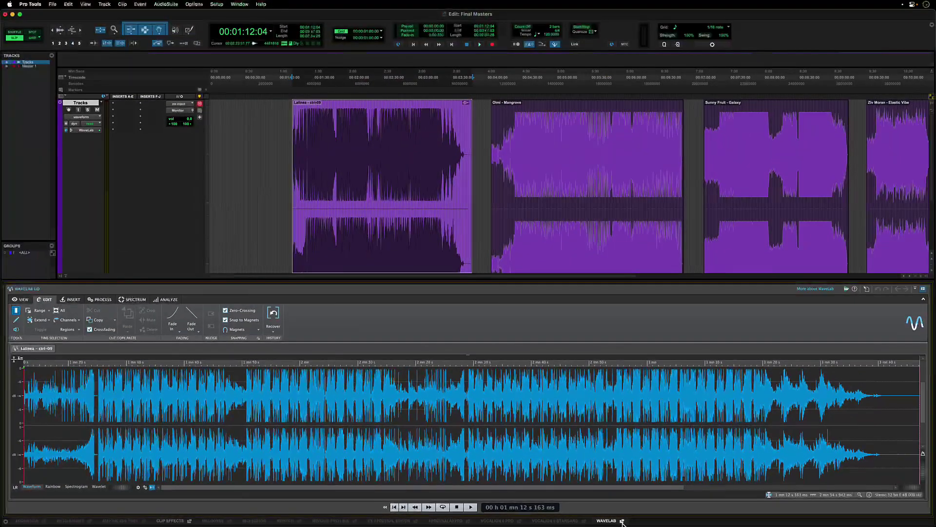
Re-dock the WaveLab editor beneath the tracks and zoom in on the clip around 3 min
click(548, 511)
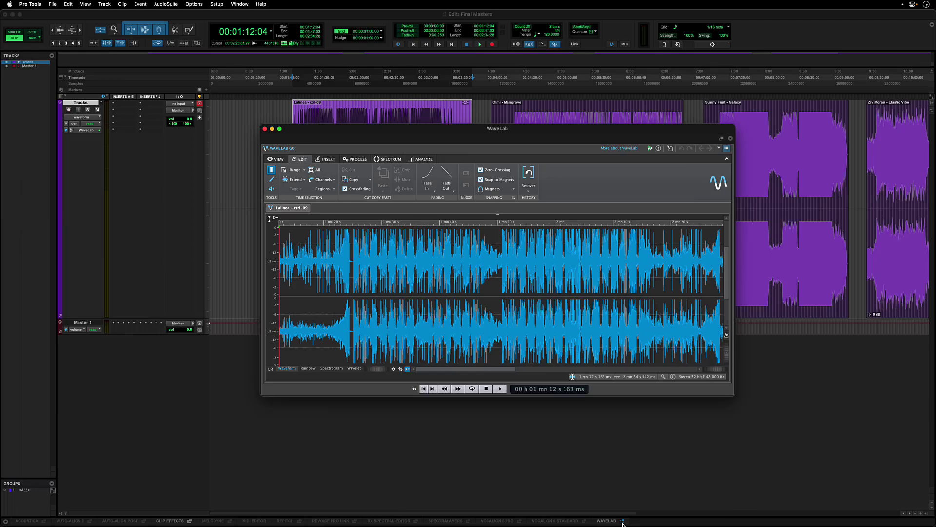
click(623, 522)
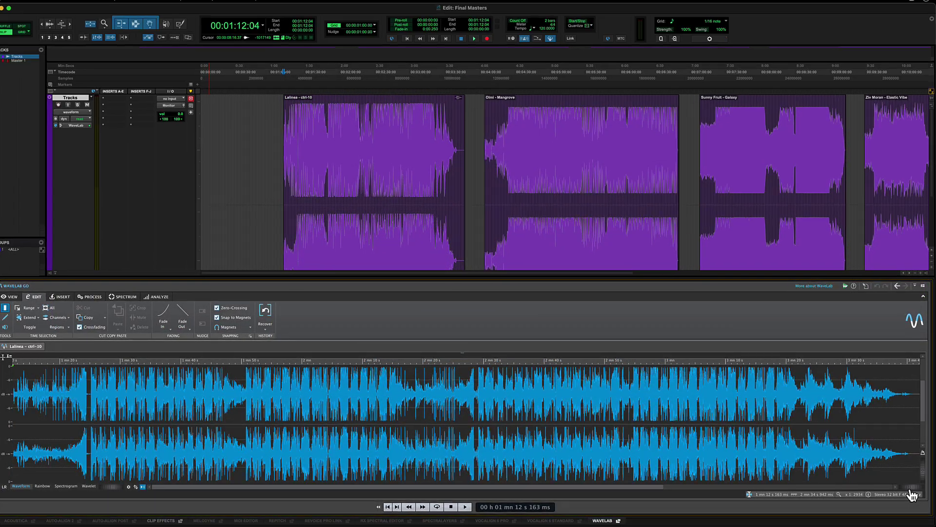
drag(911, 490, 921, 491)
drag(902, 446, 904, 447)
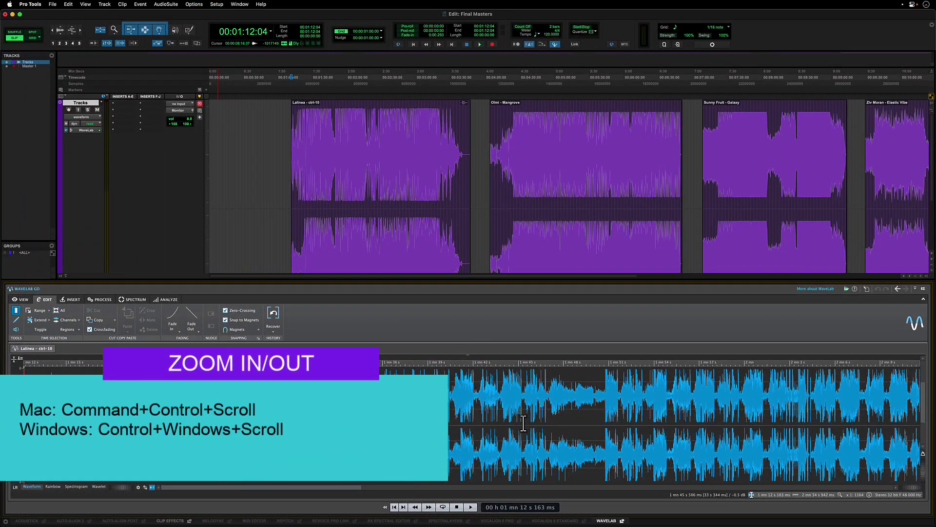
scroll(524, 419, up, 5)
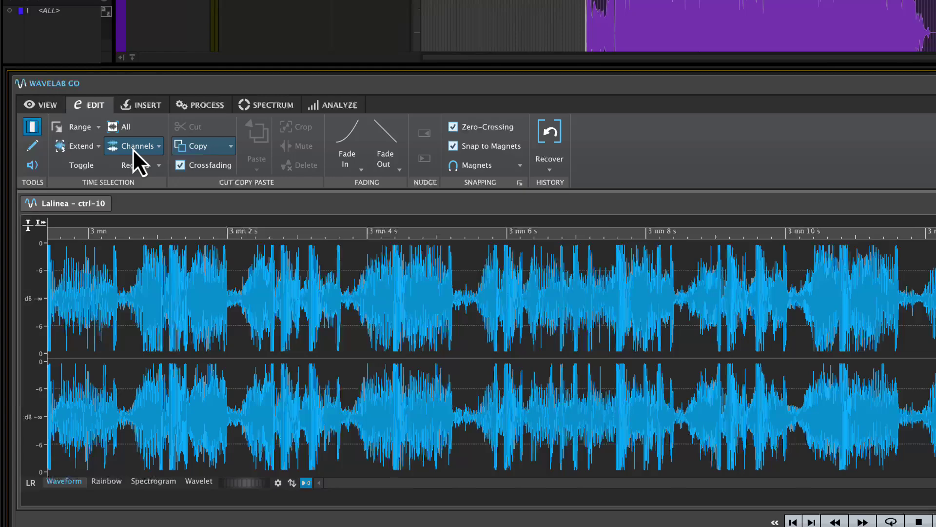
Set WaveLab to View Follows Cursor and play the clip, jumping ahead to about 3:03
click(49, 108)
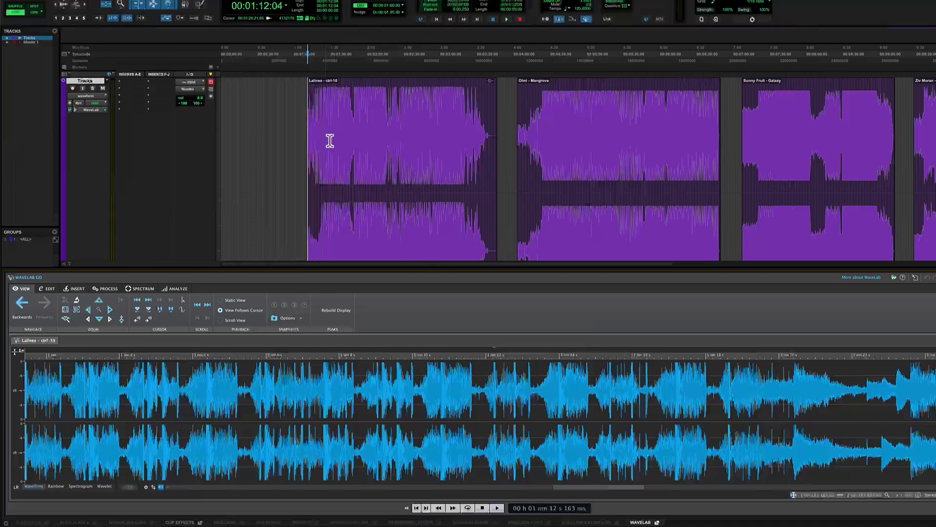
key(space)
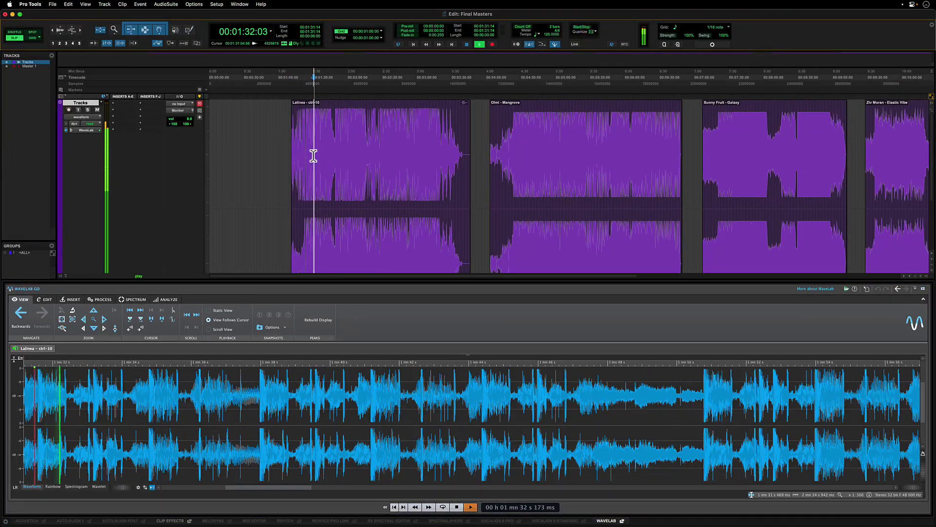
click(385, 146)
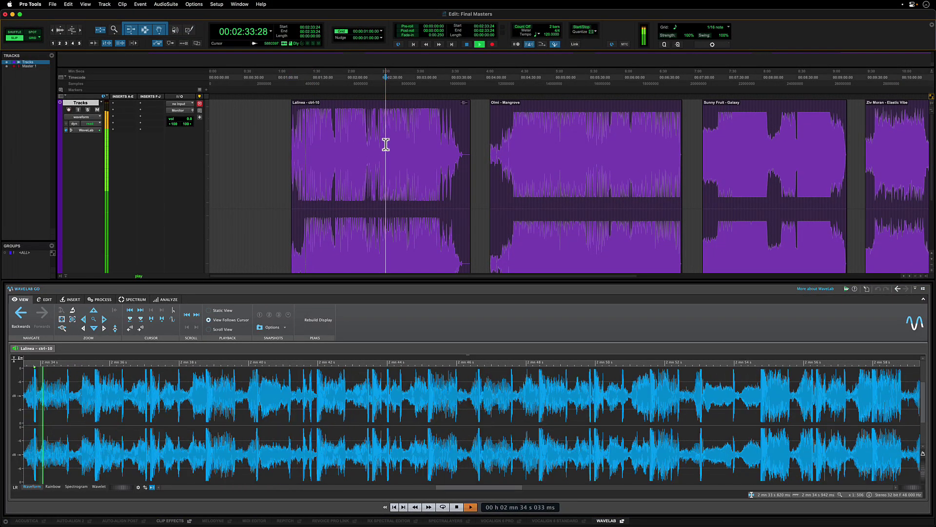
click(422, 143)
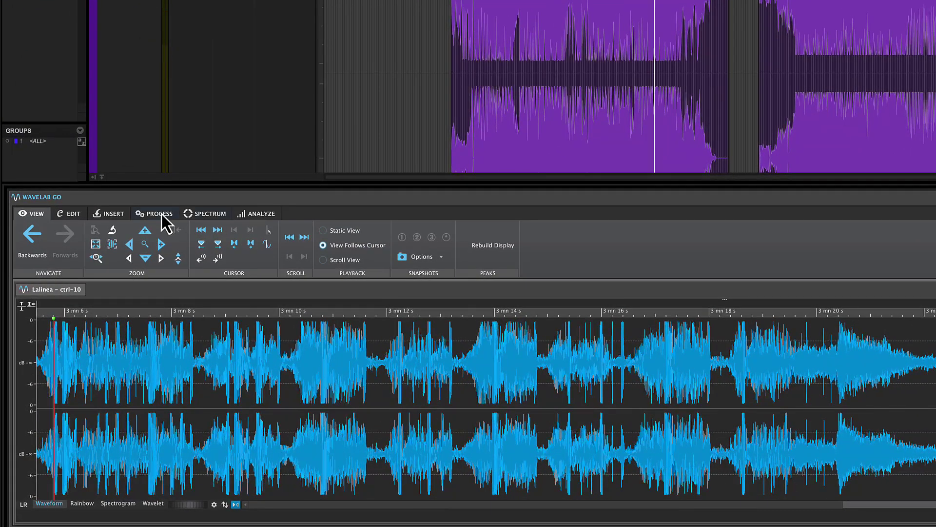
In the Loudness normalizer, try a factory preset, then apply the Apple Music preset to Lalinea
click(148, 227)
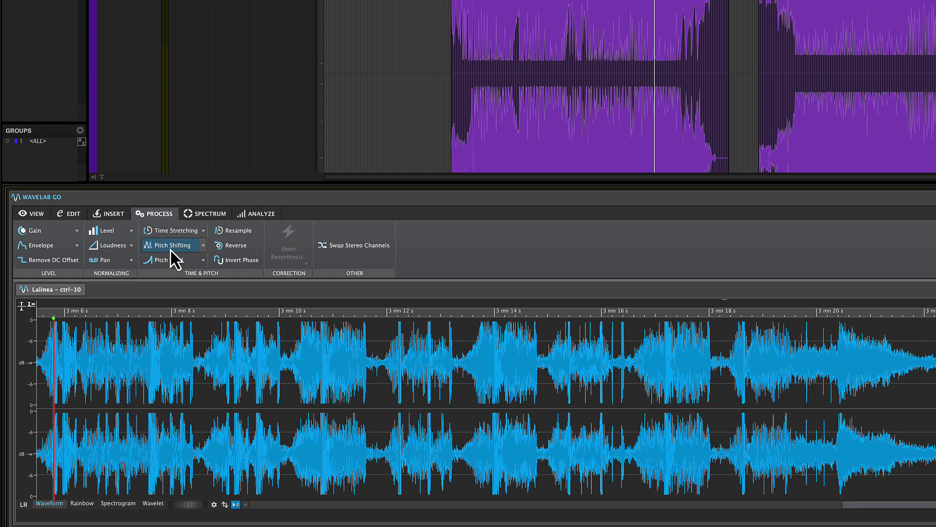
click(110, 249)
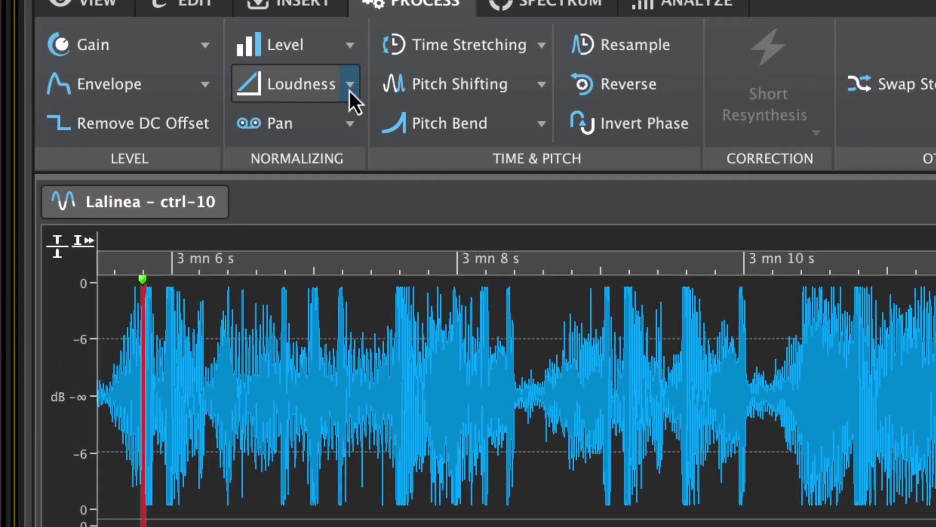
click(268, 144)
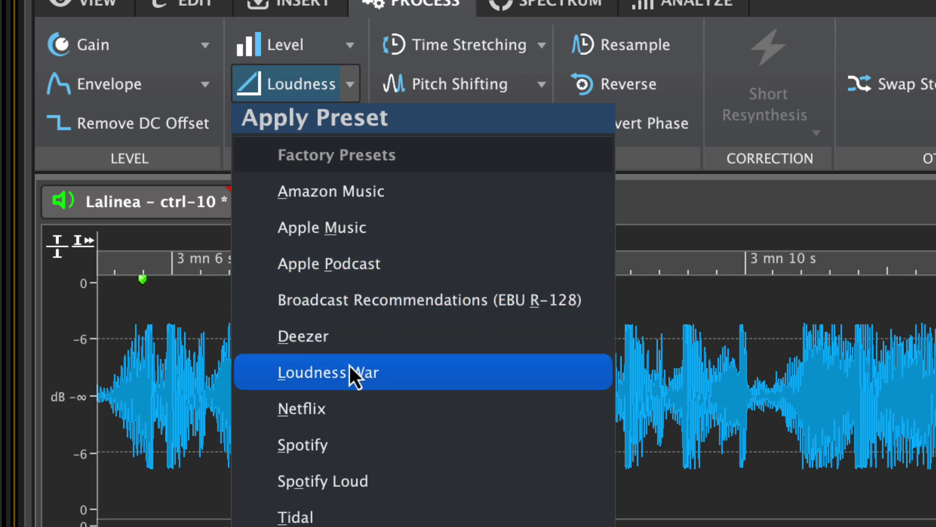
click(353, 307)
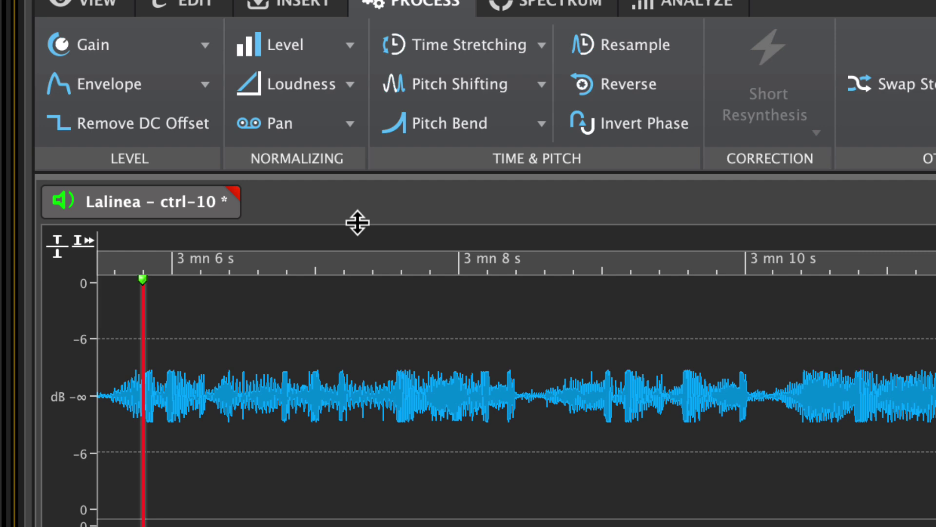
click(352, 92)
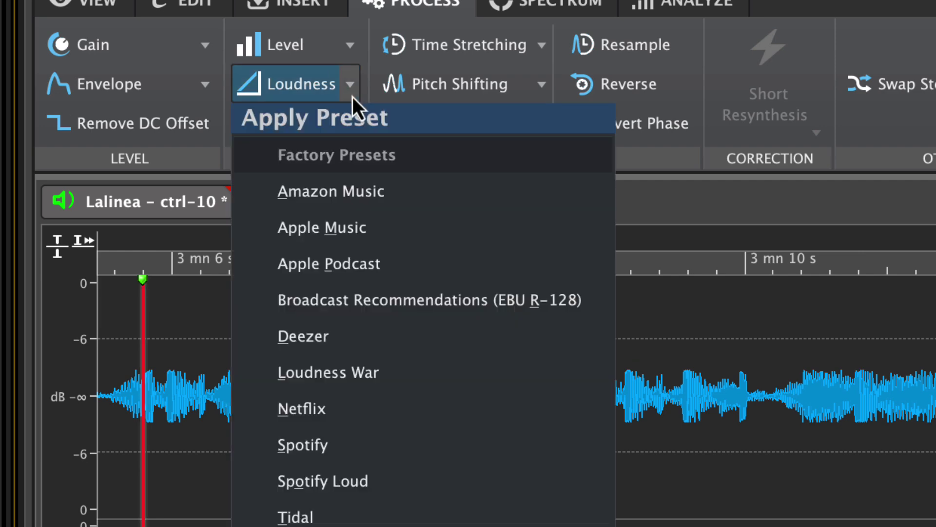
click(346, 224)
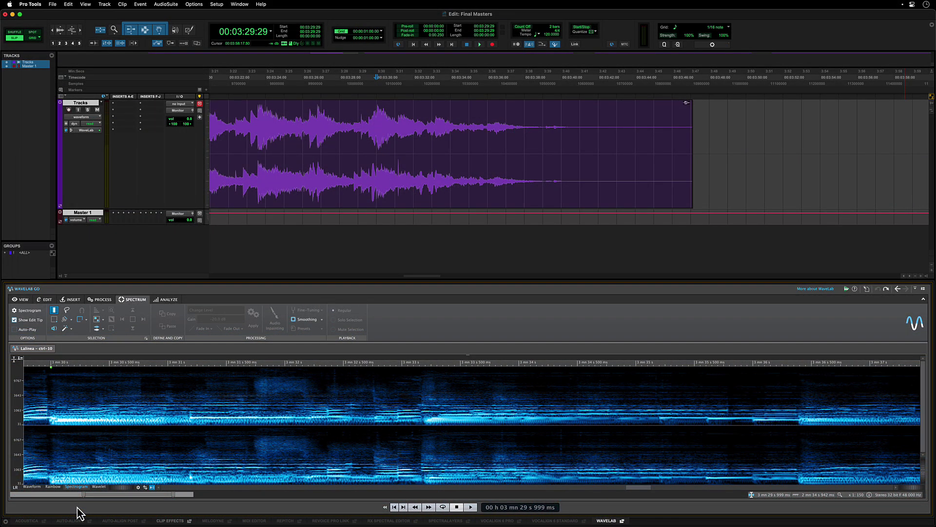
Audition the clip's ending around 3 min 30 s, then stop playback
key(space)
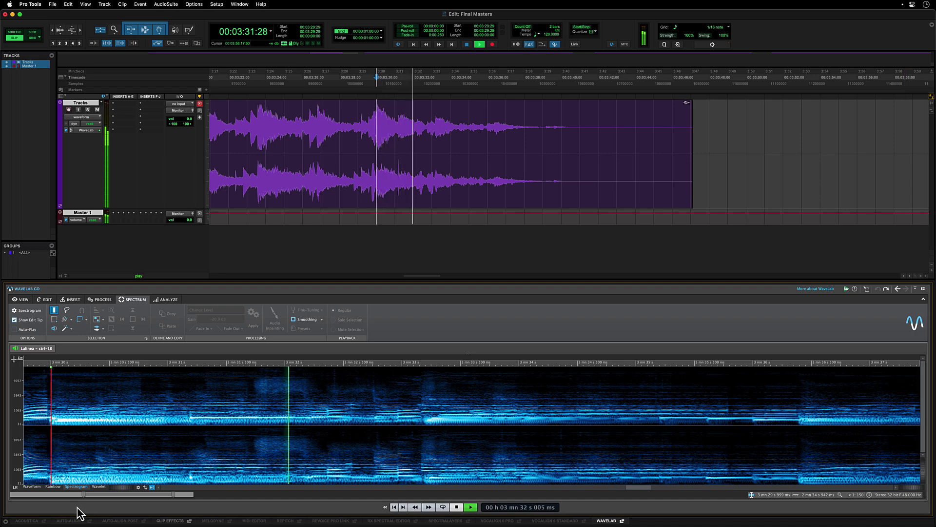
key(space)
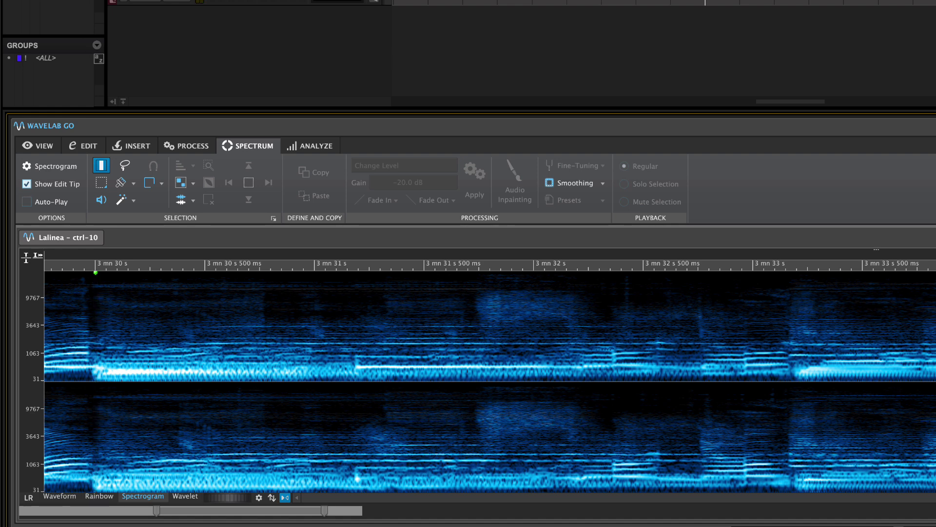
Paint a spectral selection over the high-frequency hiss after 3:31.5 and preview it
click(122, 184)
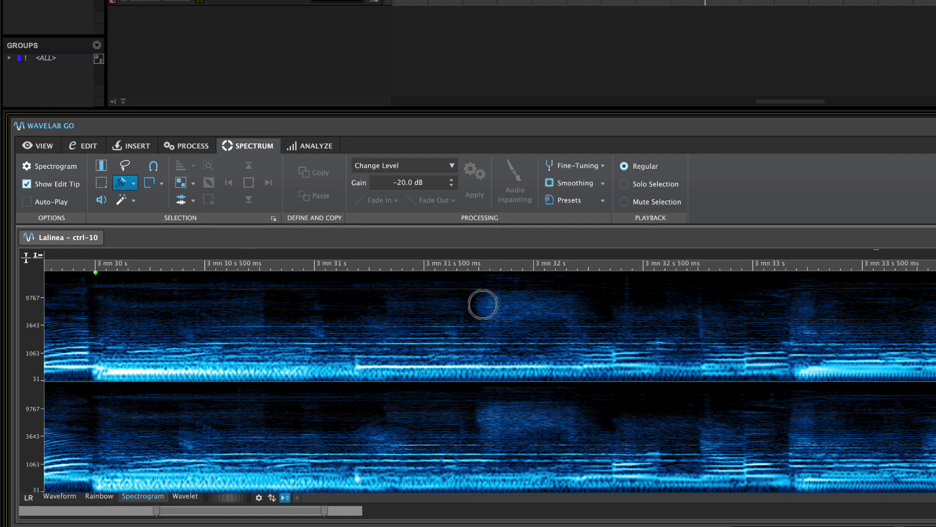
drag(483, 305, 554, 305)
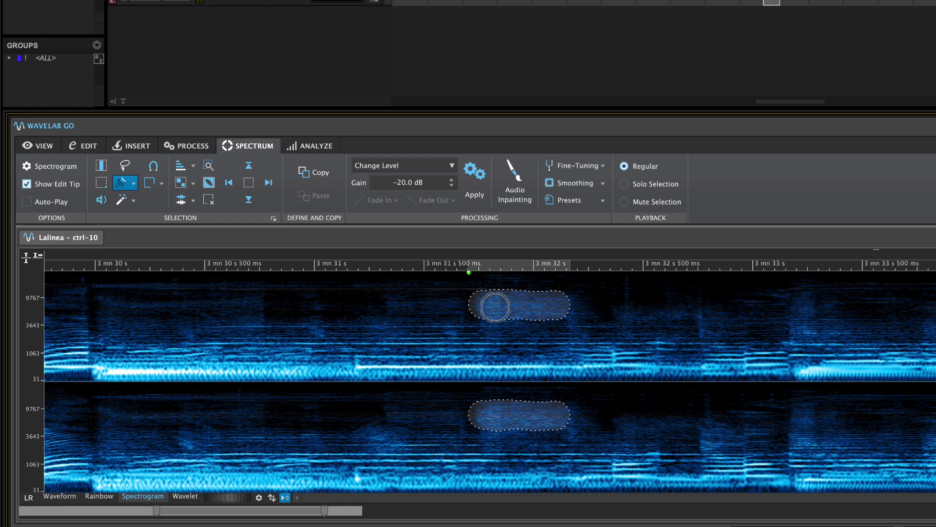
key(space)
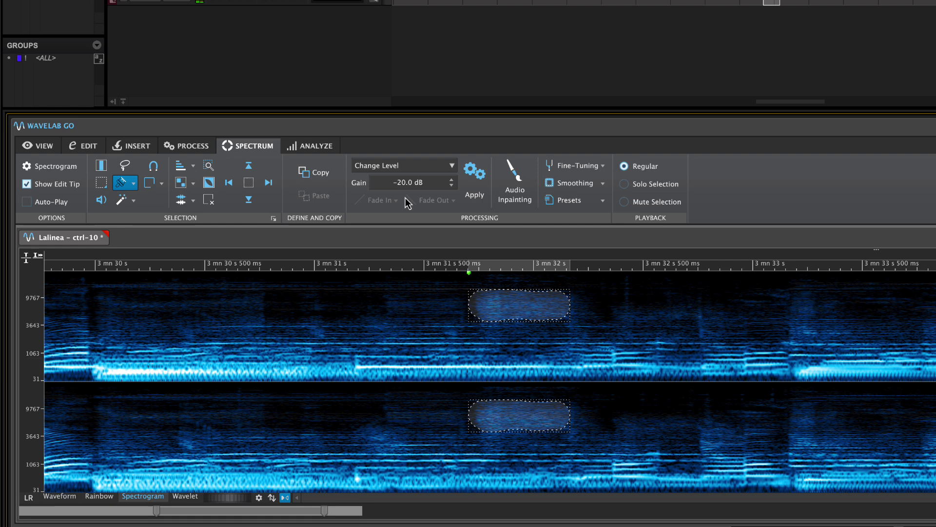
Turn the painted hiss region down by 20 dB and listen to the repaired spot
click(476, 182)
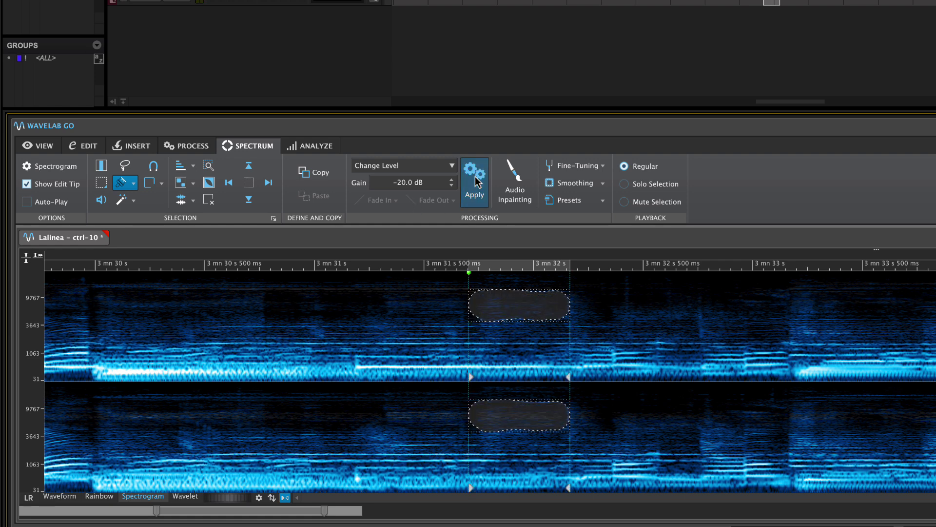
click(276, 264)
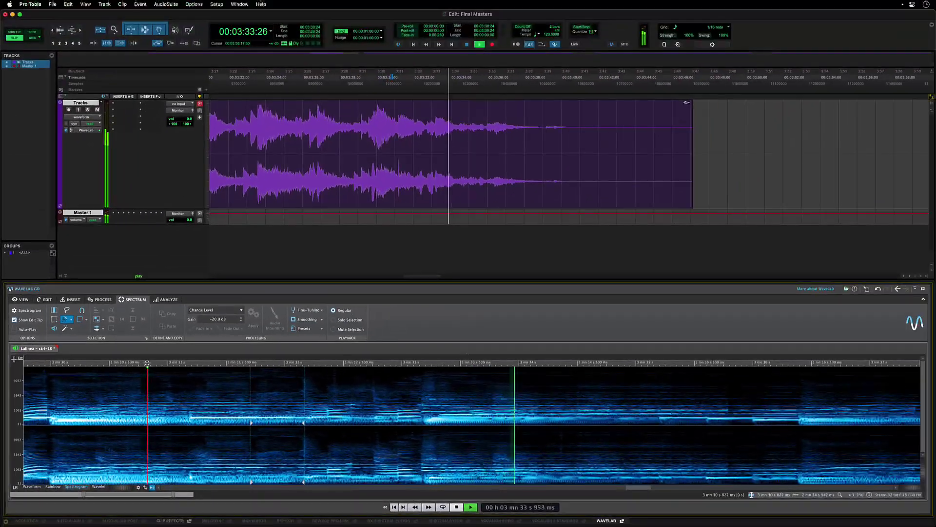
key(space)
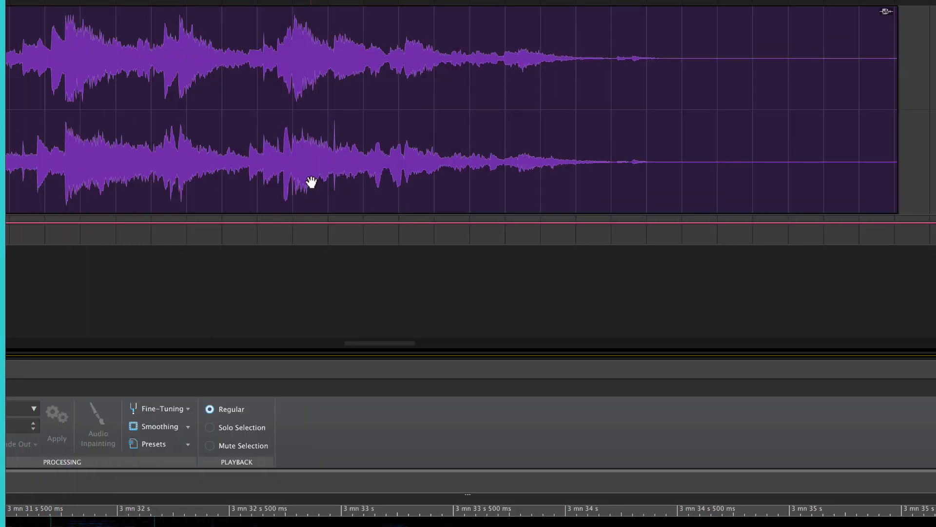
Bypass WaveLab processing on the Lalinea clip and play it for comparison
right_click(341, 164)
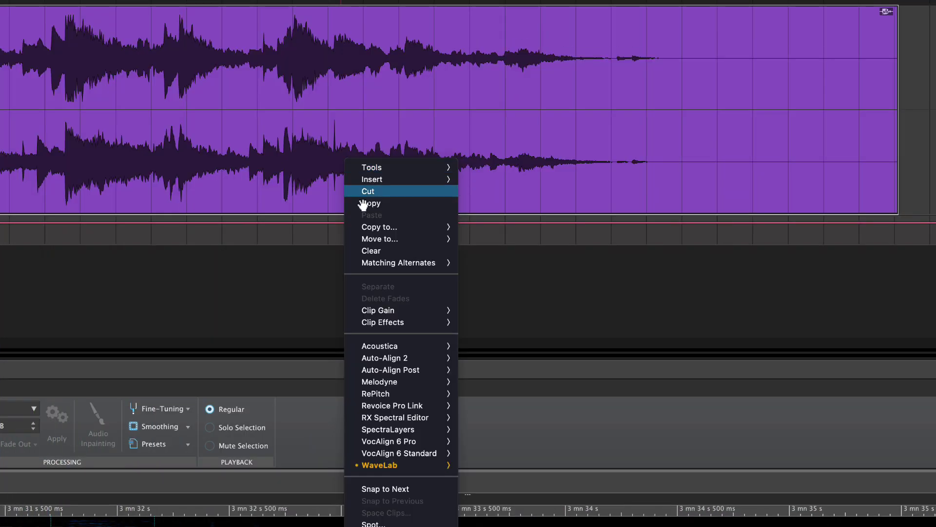
mouse_move(408, 466)
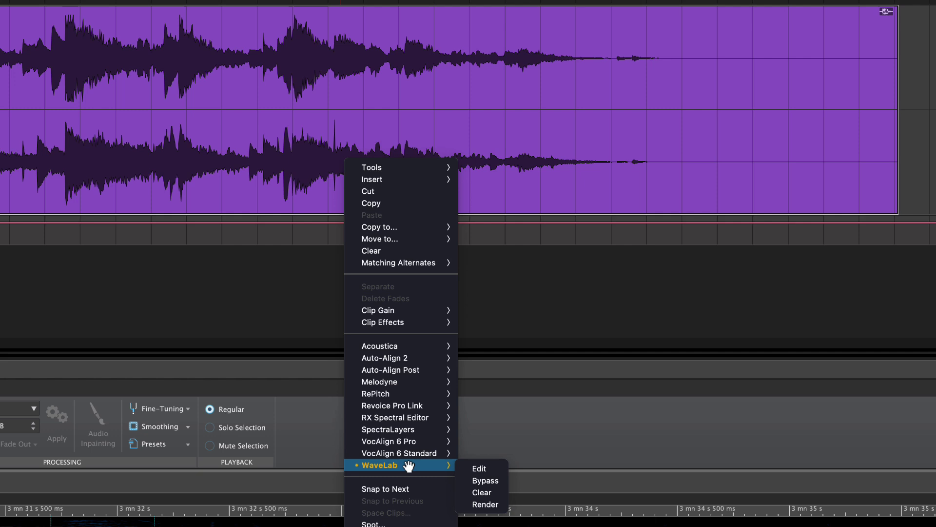
click(477, 480)
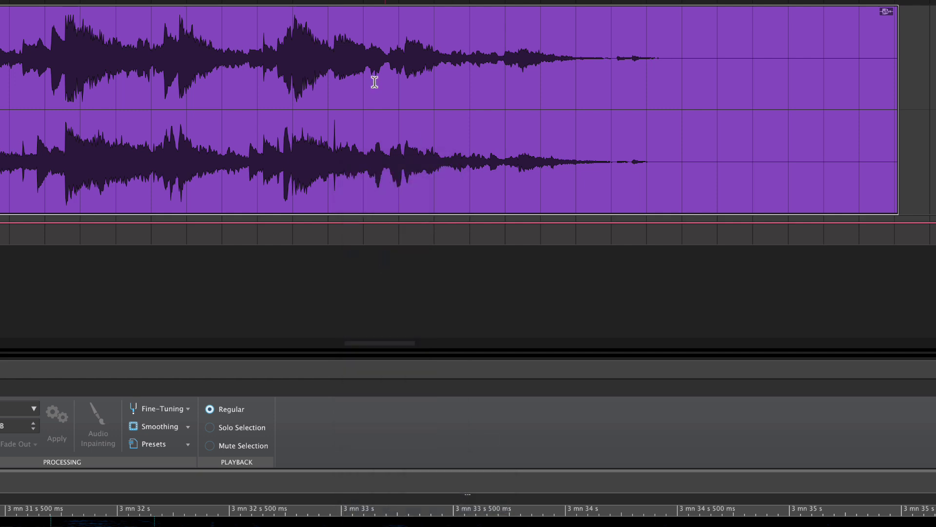
click(322, 42)
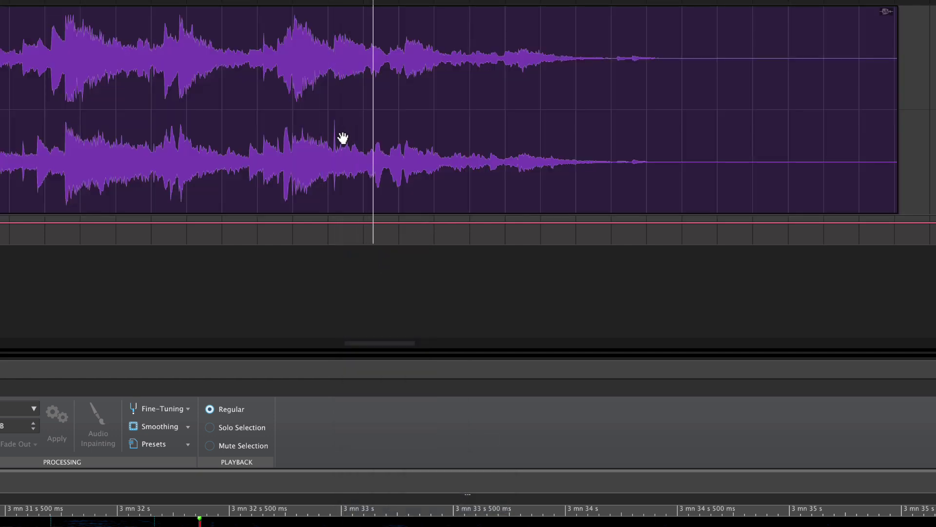
key(space)
Unbypass the Lalinea clip's WaveLab processing and reset the playback start point
right_click(365, 118)
mouse_move(397, 417)
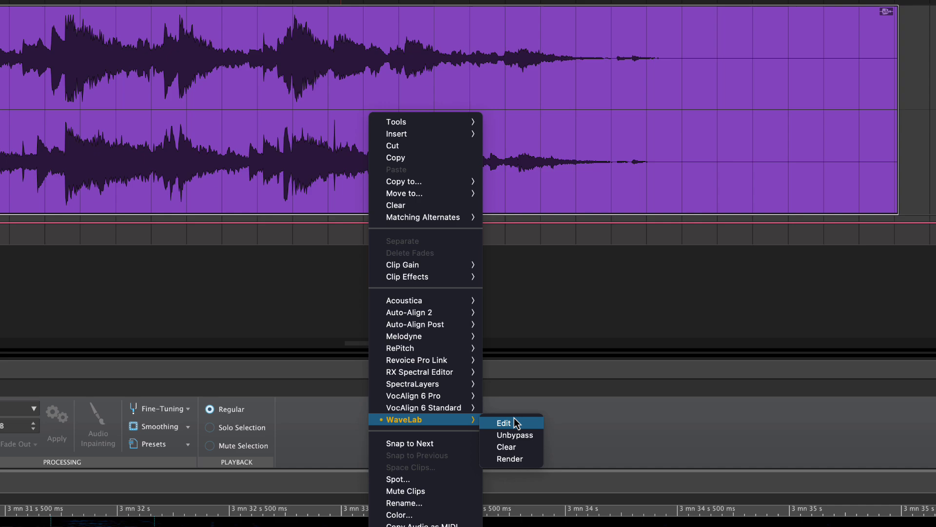
click(525, 436)
click(314, 37)
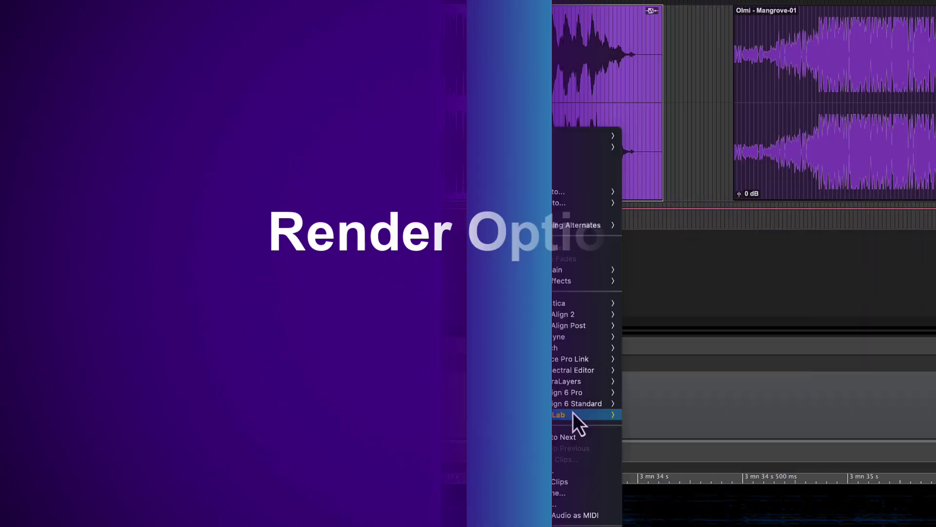
Load the Olmi – Mangrove-01 and Sunny Fruit – Galaxy-01 clips into WaveLab and select a time range
mouse_move(615, 416)
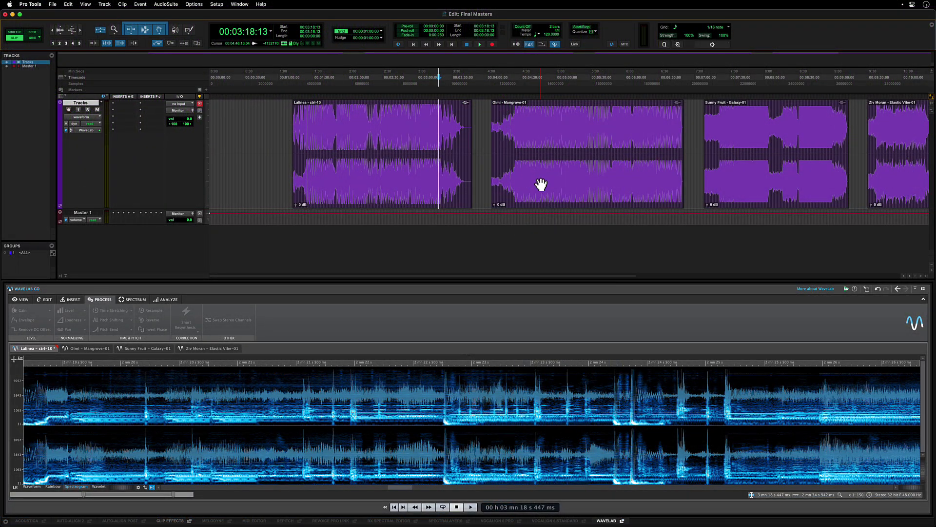
click(541, 185)
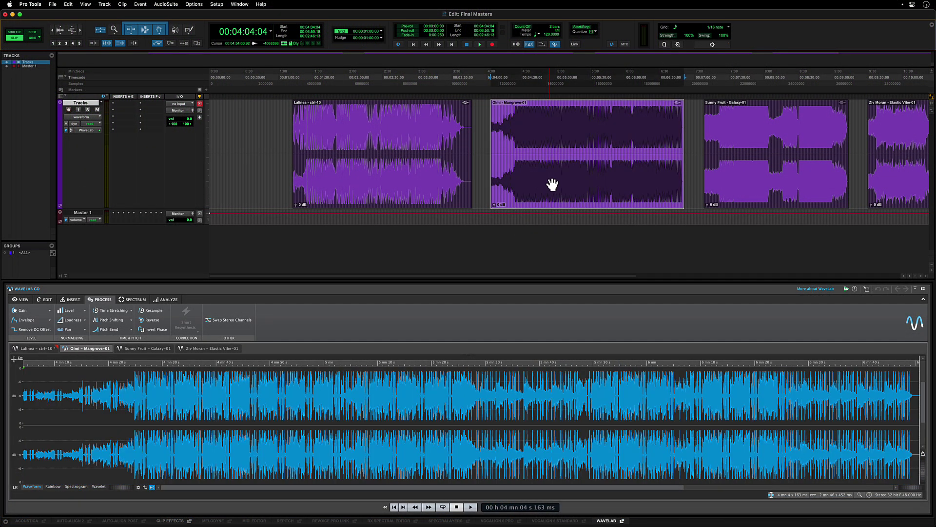
click(728, 189)
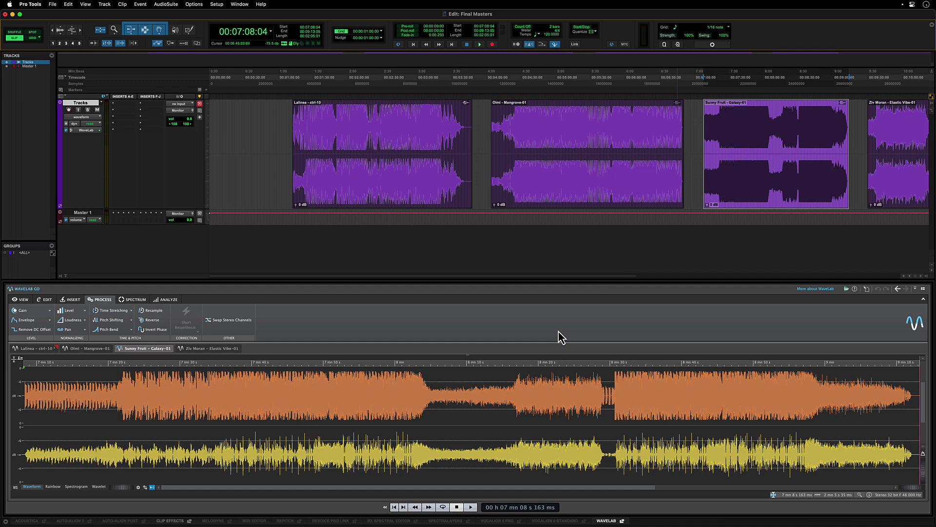
drag(441, 451, 618, 472)
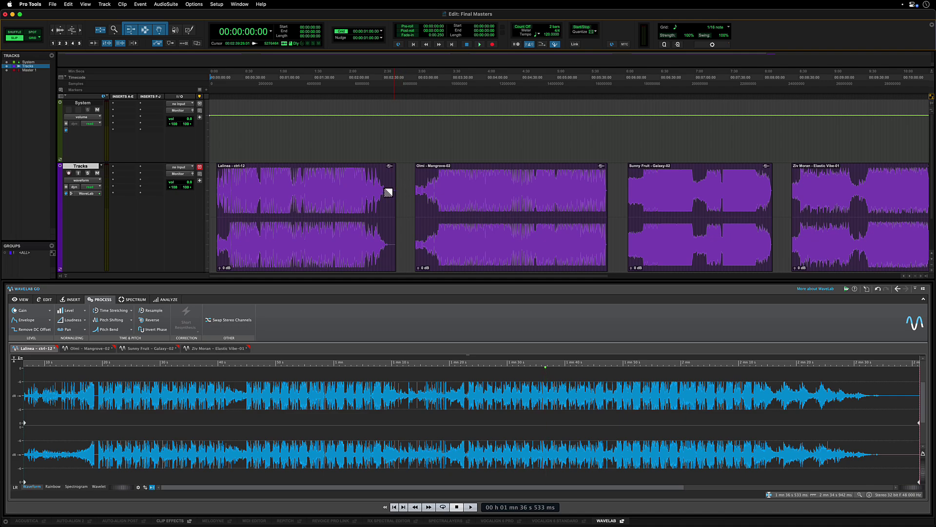
Render the WaveLab processing into the Lalinea clip, then bring up the Olmi clip's WaveLab menu
click(320, 245)
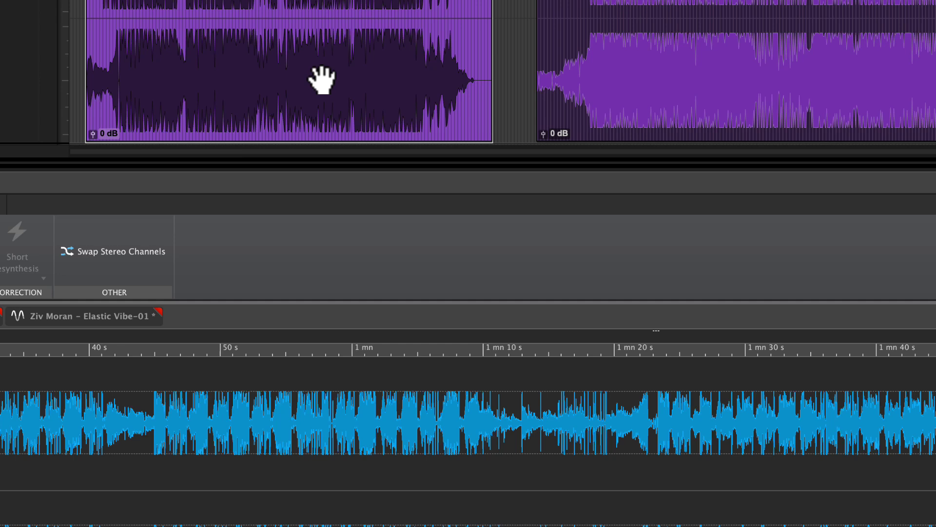
right_click(322, 79)
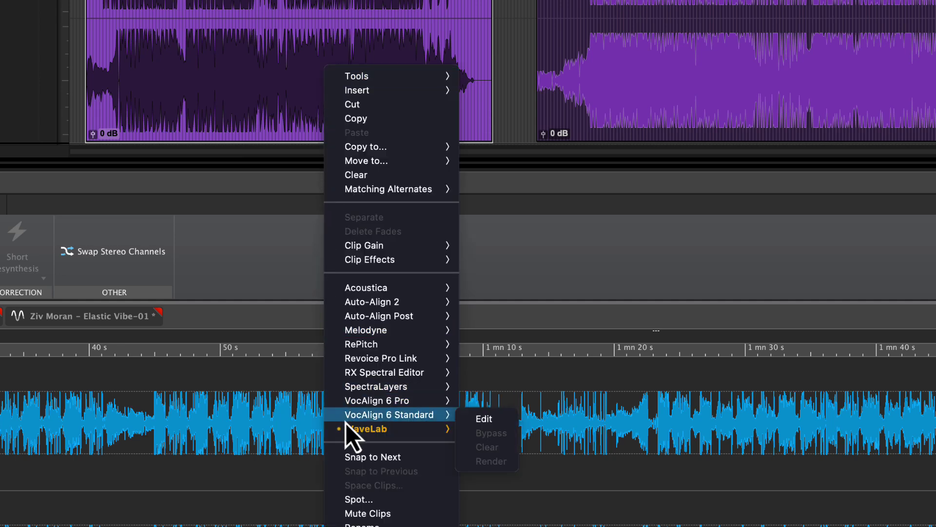
mouse_move(347, 429)
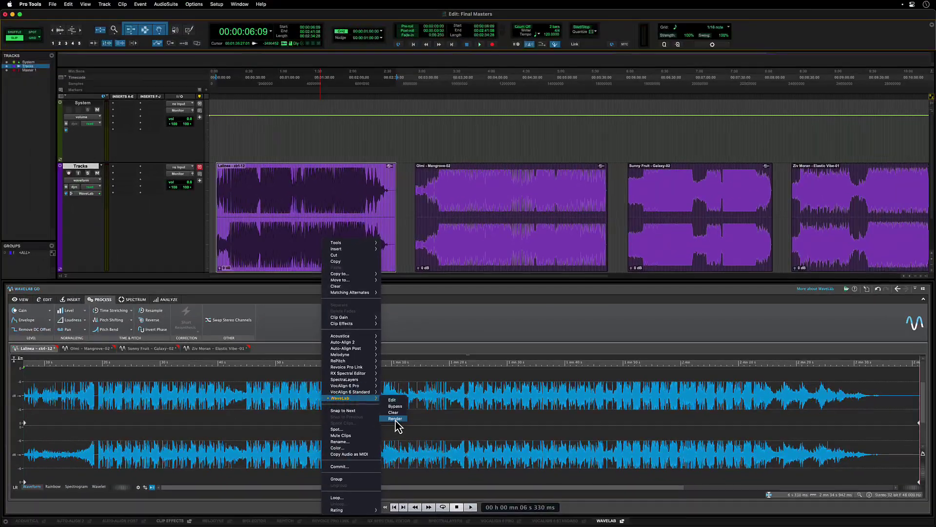
click(492, 476)
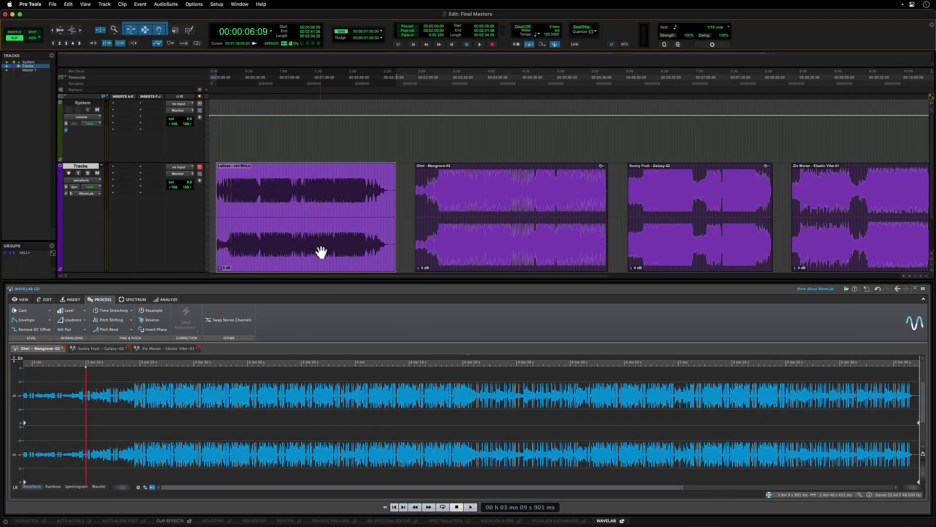
right_click(481, 245)
mouse_move(509, 400)
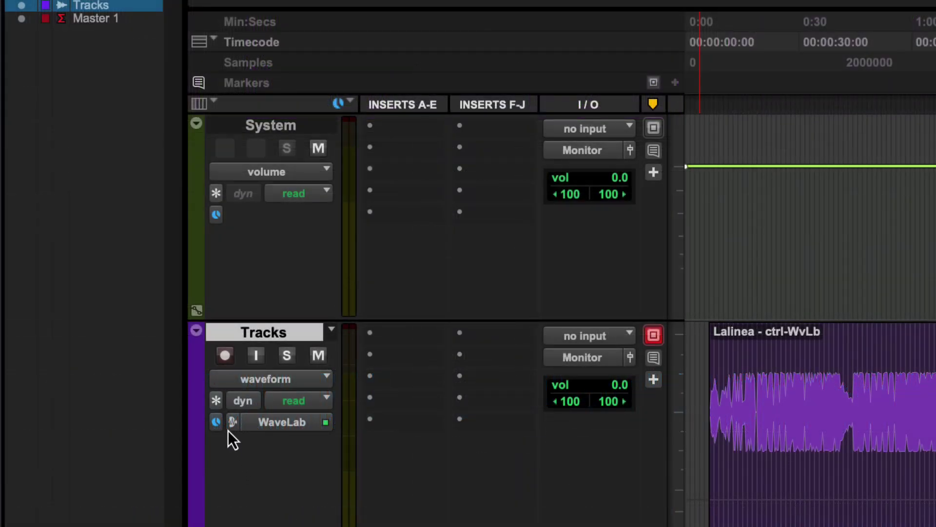
Set the track's ARA plugin to None to commit the WaveLab Go processing
click(233, 428)
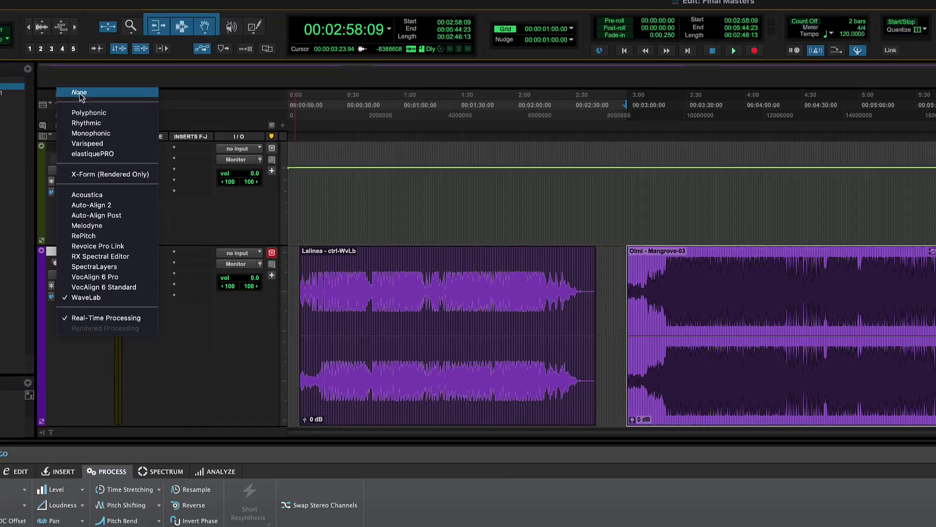
click(272, 19)
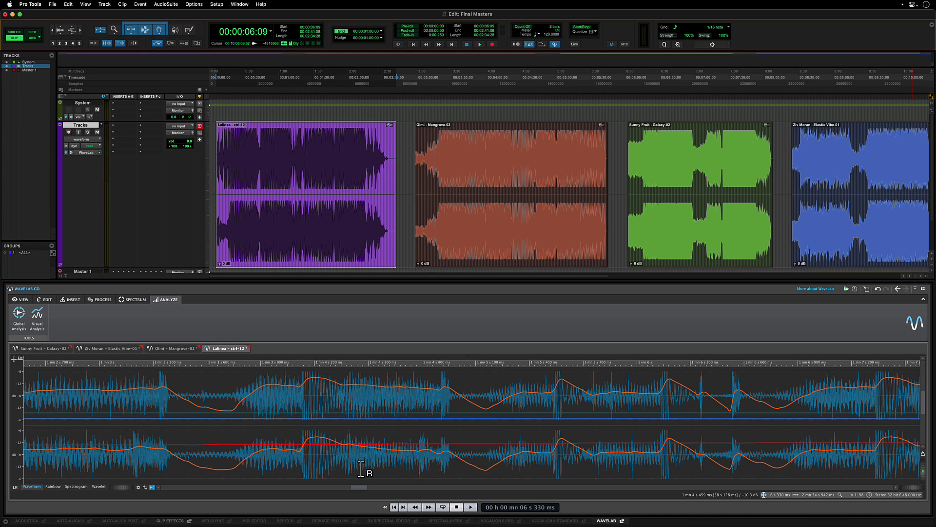
Show the Olmi - Mangrove-02 clip in WaveLab and select a mid-clip time range ending near 4 min 25 s
scroll(361, 469, down, 5)
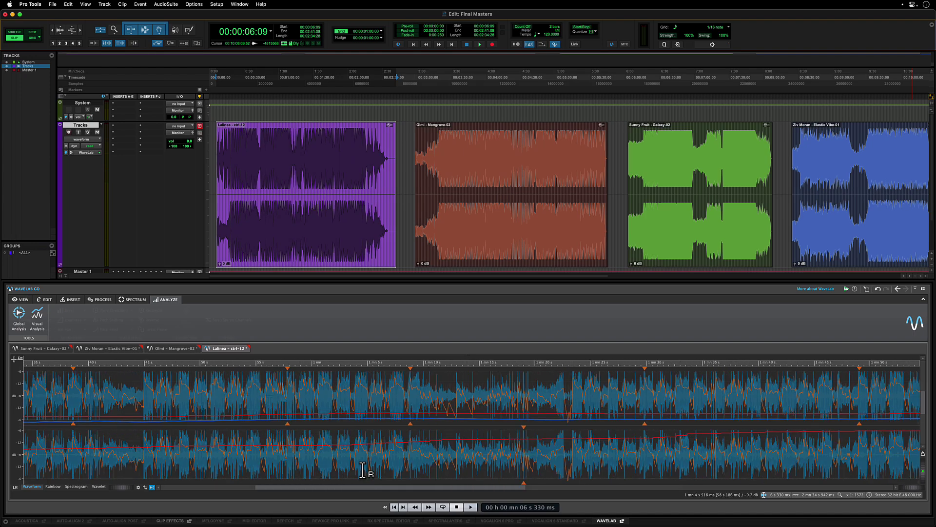
click(175, 348)
drag(259, 423, 493, 419)
click(516, 231)
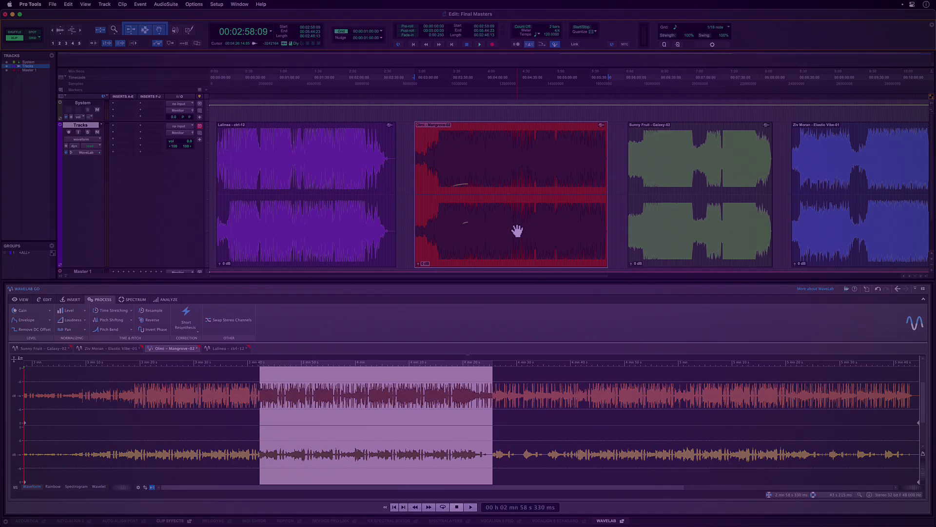